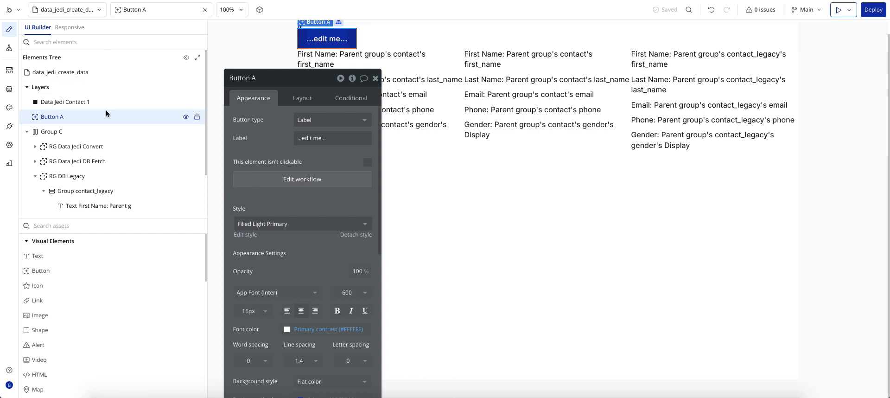
# - Open the plugin settings and review the Create Contacts call of the Data Jedi Demo App API in the API Connector
pyautogui.moveTo(108, 116); pyautogui.dragTo(268, 153)
pyautogui.click(8, 129)
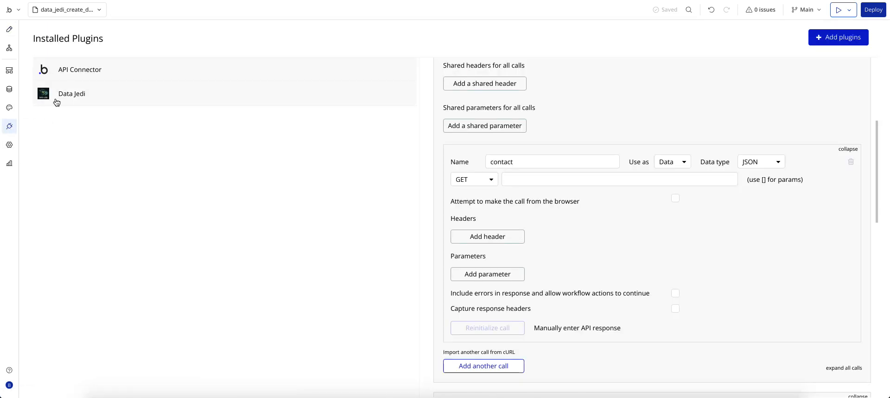
pyautogui.scroll(-4, 630, 218)
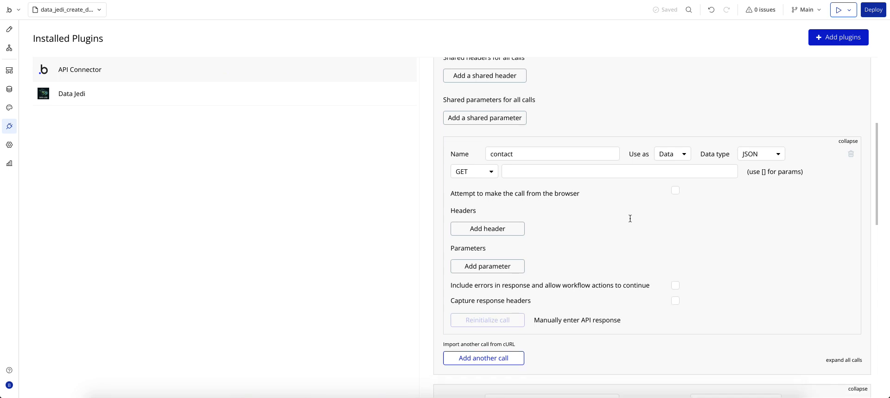
pyautogui.scroll(-2, 631, 218)
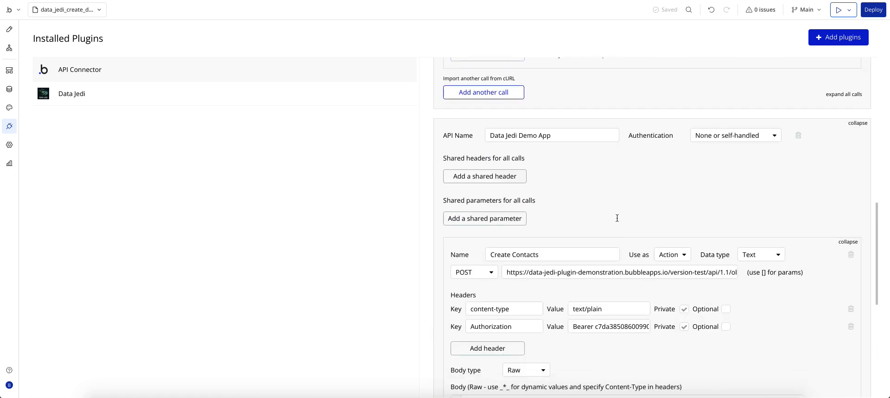
pyautogui.scroll(-1, 580, 184)
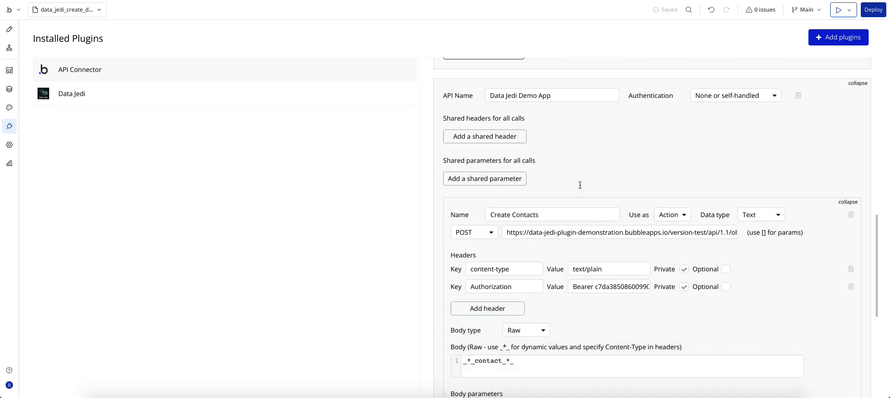
pyautogui.scroll(-1, 580, 185)
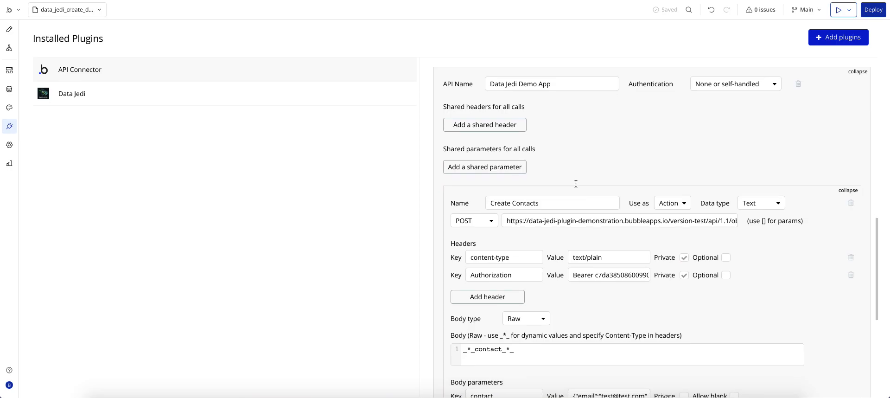
pyautogui.scroll(-2, 577, 184)
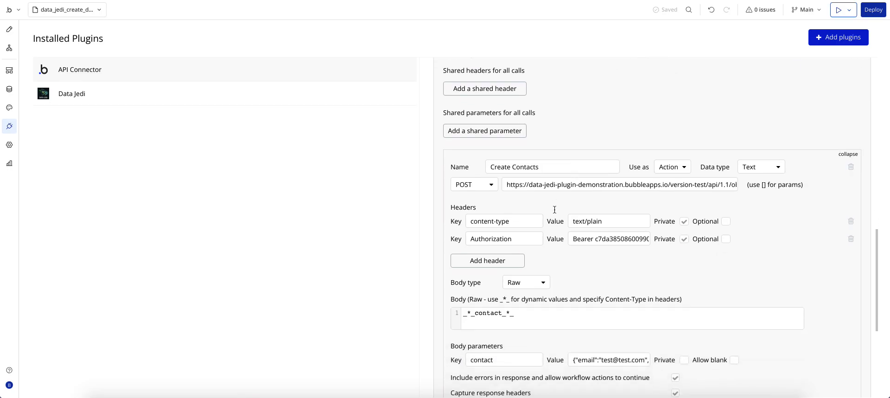
# - Inspect the end of the Create Contacts call's endpoint URL and the value of its contact body parameter
pyautogui.moveTo(671, 127); pyautogui.dragTo(775, 129)
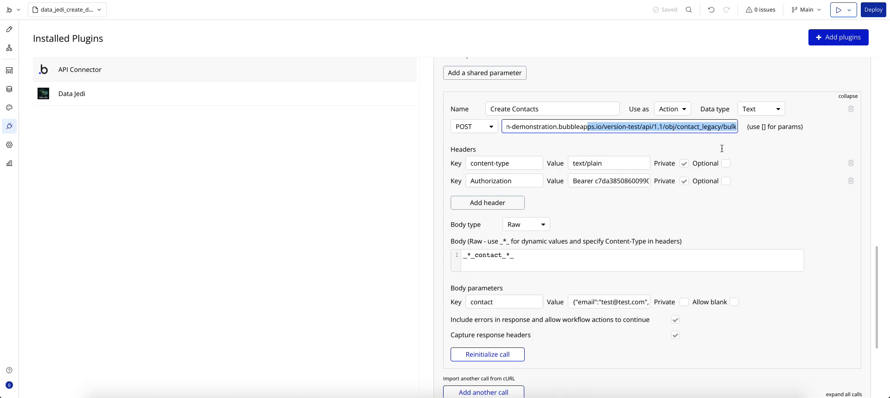
pyautogui.click(731, 149)
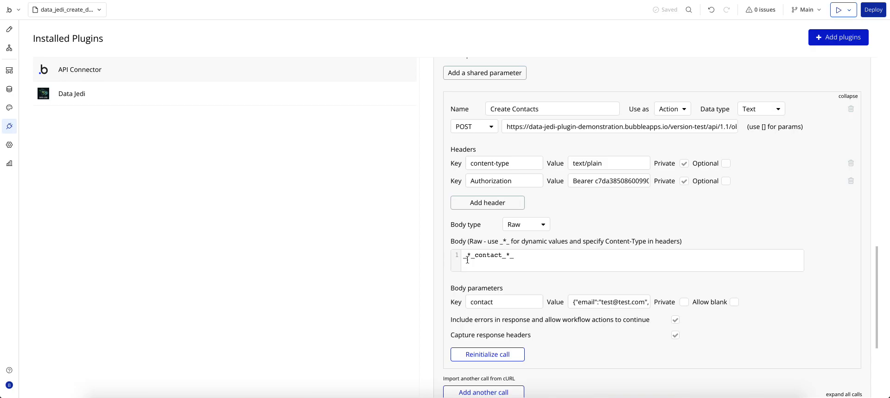
pyautogui.moveTo(575, 301); pyautogui.dragTo(674, 303)
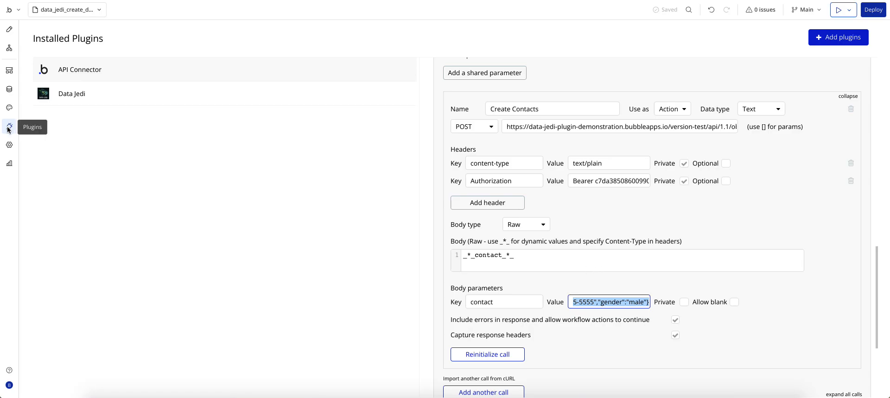
# - Copy the entire sample JSON from the contact call's manually entered API response and close it without saving
pyautogui.scroll(4, 625, 215)
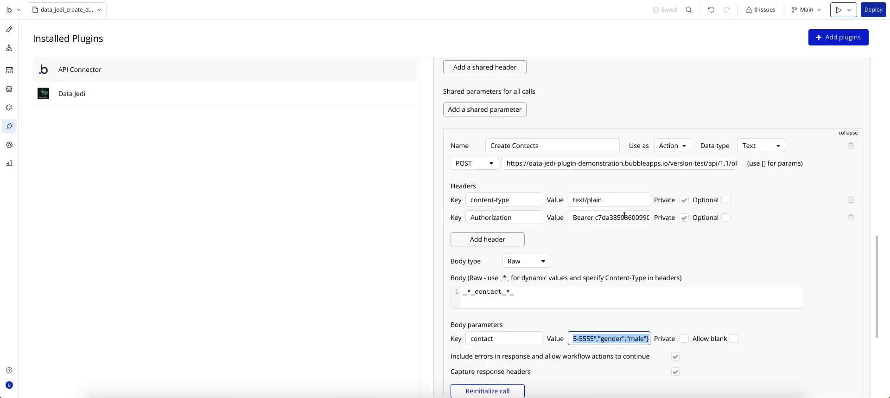
pyautogui.scroll(5, 625, 216)
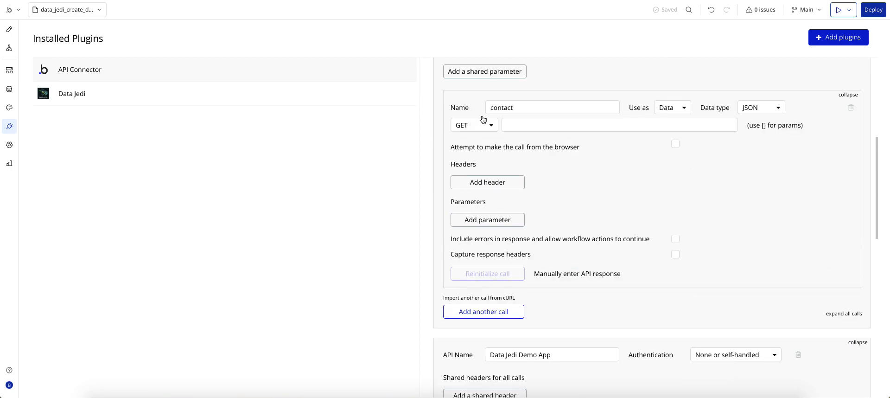
pyautogui.click(548, 273)
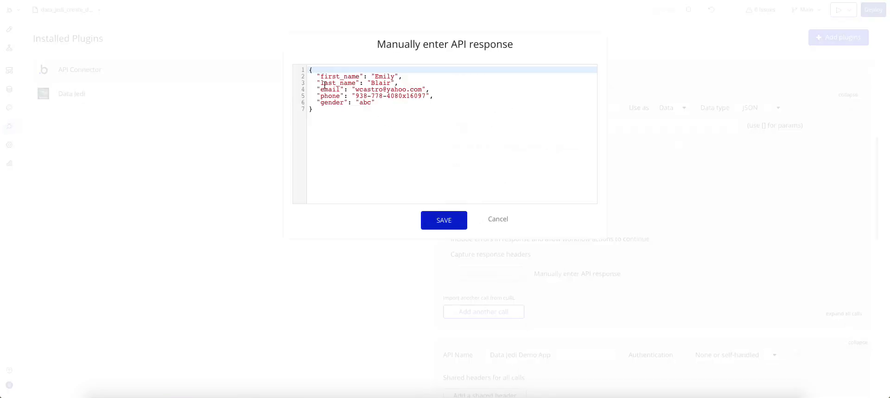
pyautogui.moveTo(309, 69); pyautogui.dragTo(341, 115)
pyautogui.press('super+c')
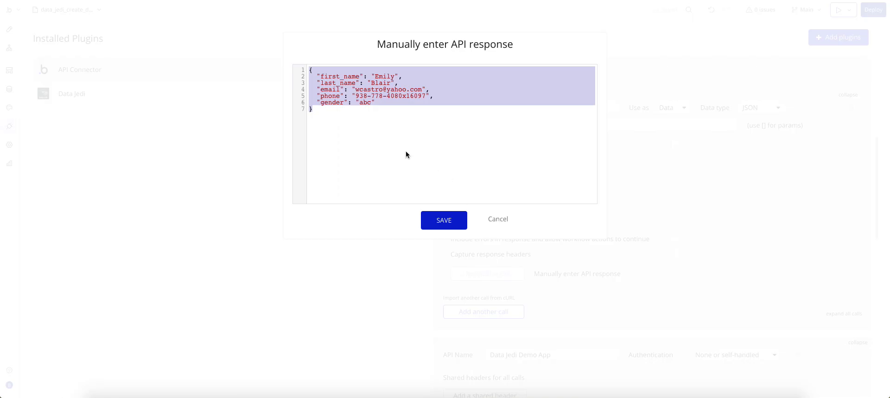
pyautogui.click(496, 221)
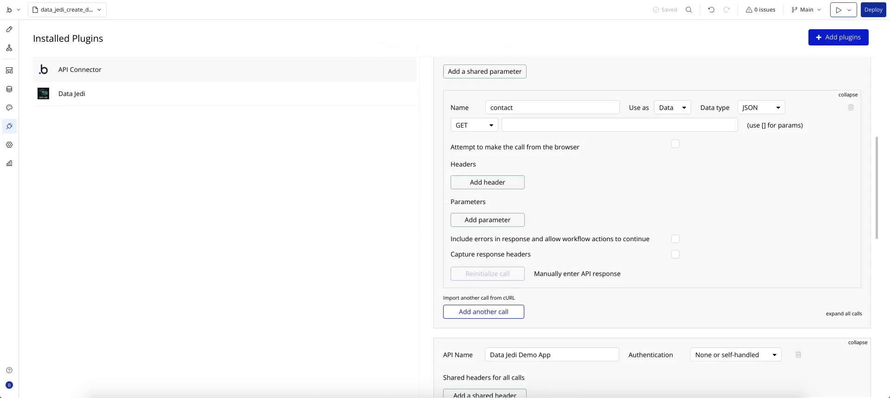
# - In JSONLint on a new browser page, validate the copied contact JSON, compress it to one line and copy the result
pyautogui.press('super+t')
pyautogui.write('json')
pyautogui.press('Return')
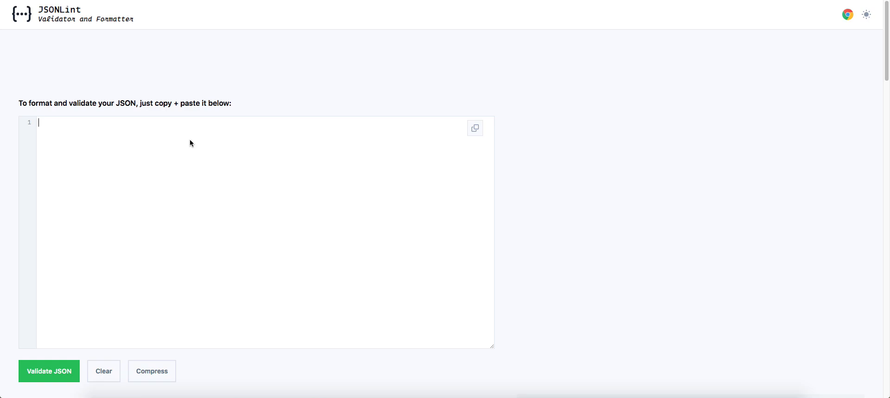
pyautogui.press('super+v')
pyautogui.click(49, 374)
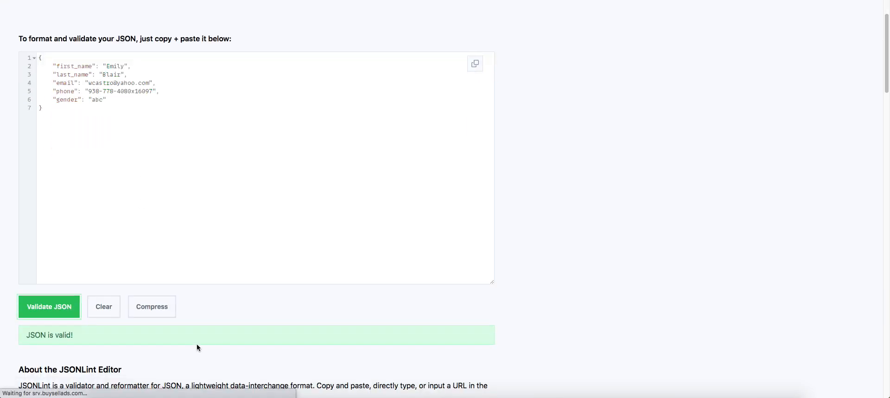
pyautogui.click(159, 312)
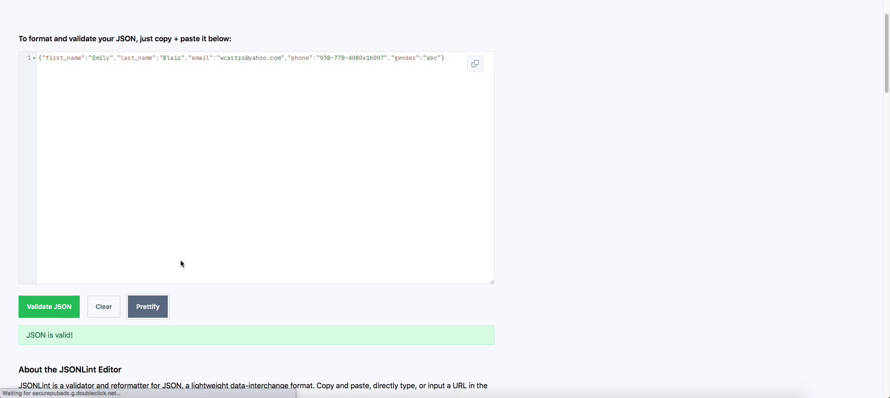
pyautogui.click(475, 63)
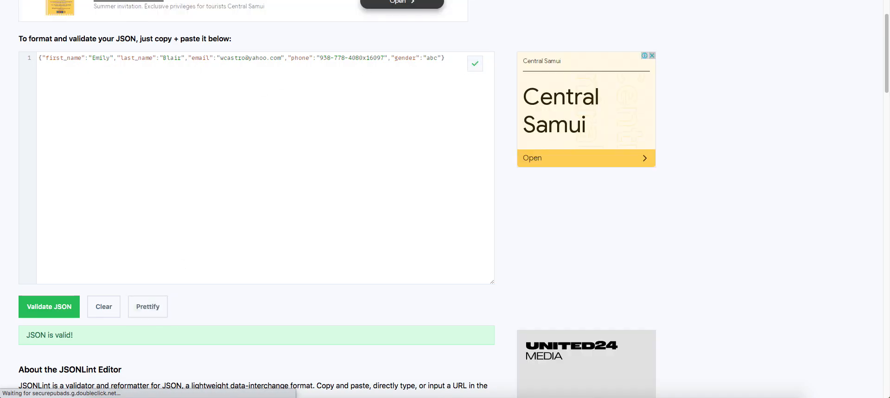
# - Switch back to Bubble and review the contact body parameter of the Create Contacts call
pyautogui.hotkey('ctrl', 'shift', 'Tab')
pyautogui.scroll(-6, 514, 227)
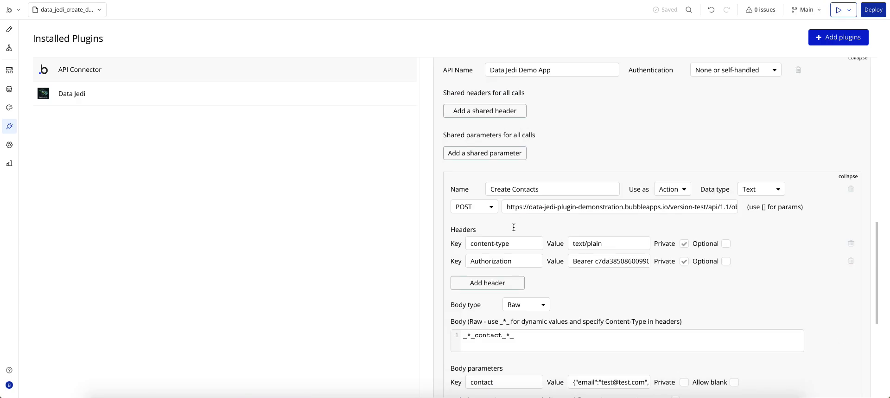
pyautogui.scroll(-2, 594, 326)
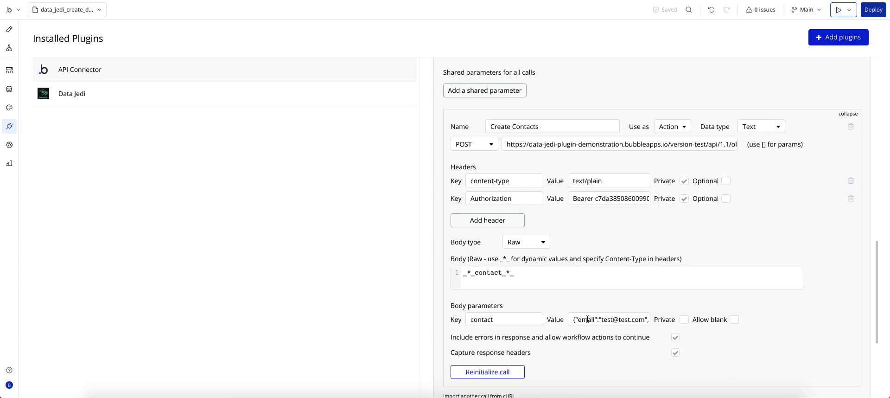
pyautogui.scroll(-1, 562, 307)
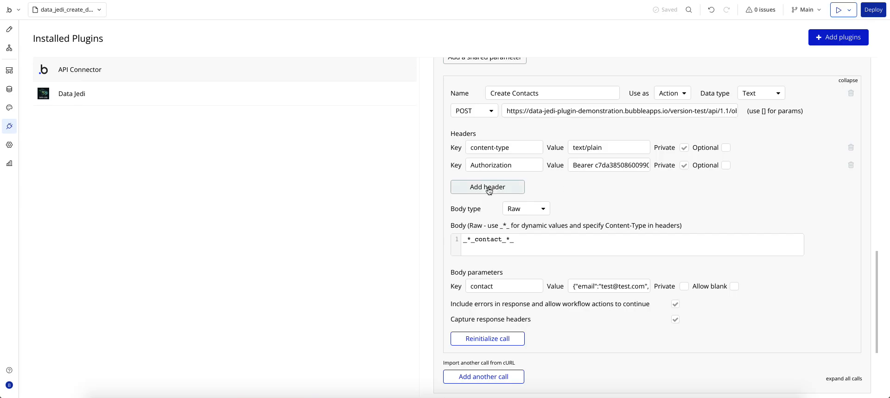
# - Check Button A's Create Contacts workflow action and select all of Data Jedi Contact 1's Value Data Type JSON on the page
pyautogui.click(11, 54)
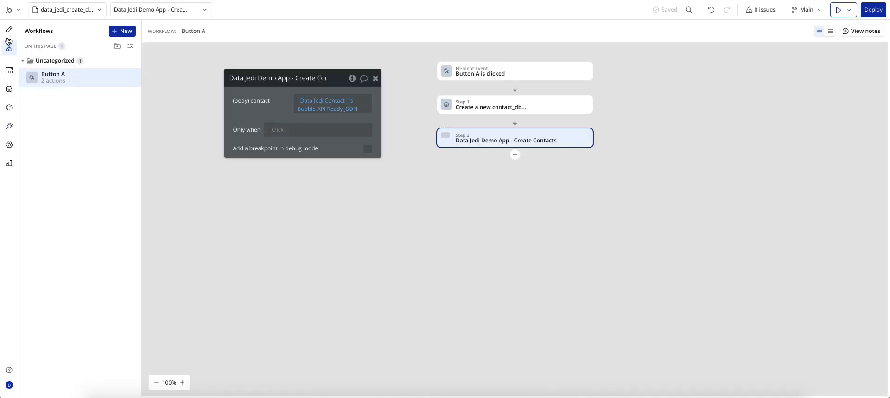
pyautogui.click(9, 30)
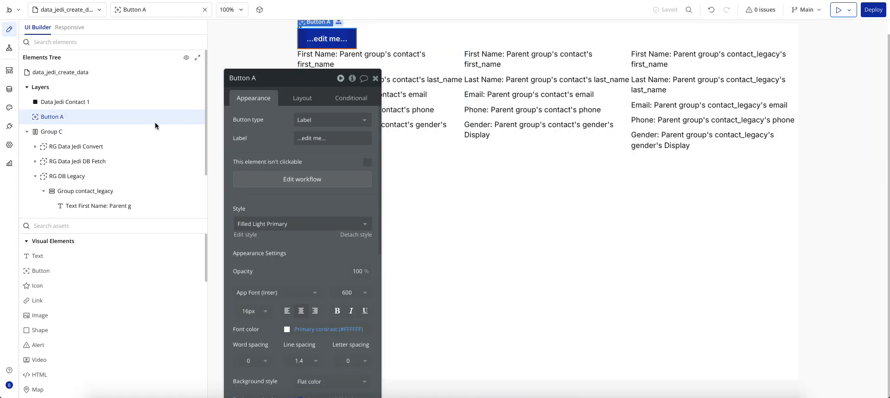
pyautogui.click(58, 105)
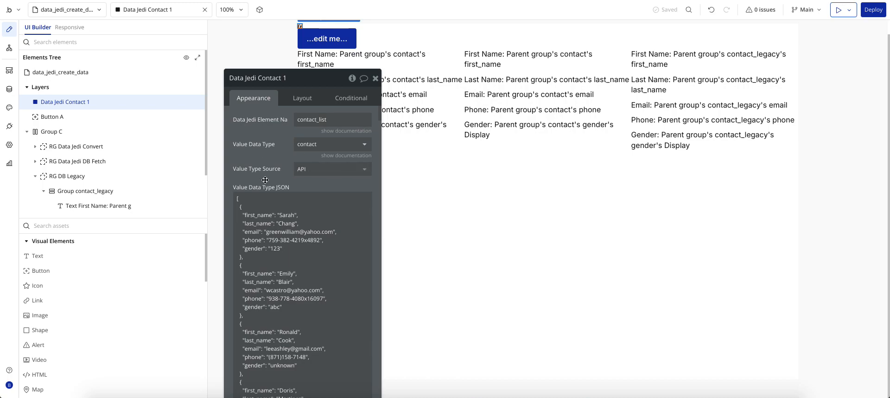
pyautogui.click(267, 228)
pyautogui.hotkey('ctrl', 'a')
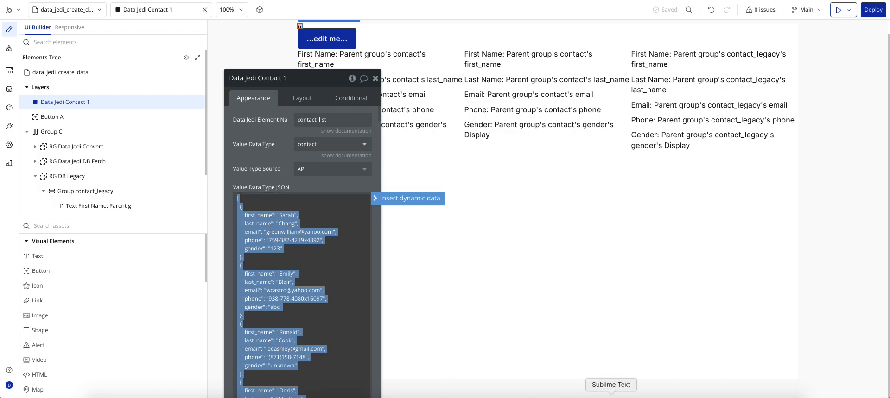
# - Compare the contact JSON in Sublime Text with the Value Data Type JSON of Data Jedi Contact 1 in Bubble
pyautogui.click(612, 394)
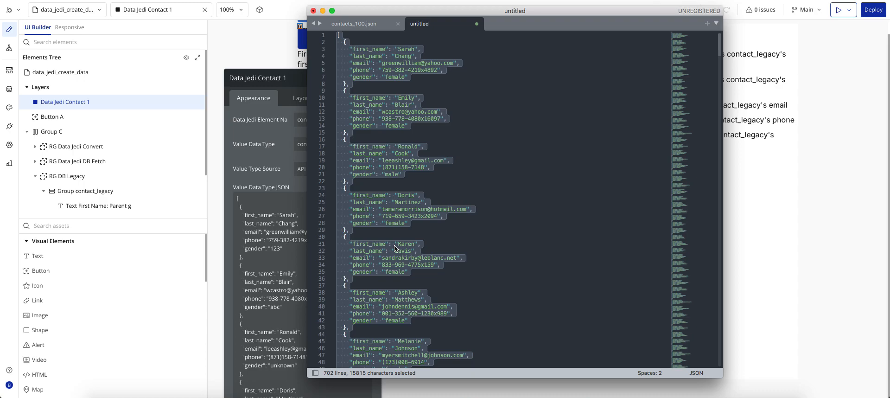
pyautogui.click(233, 45)
pyautogui.click(285, 293)
pyautogui.press('super+a')
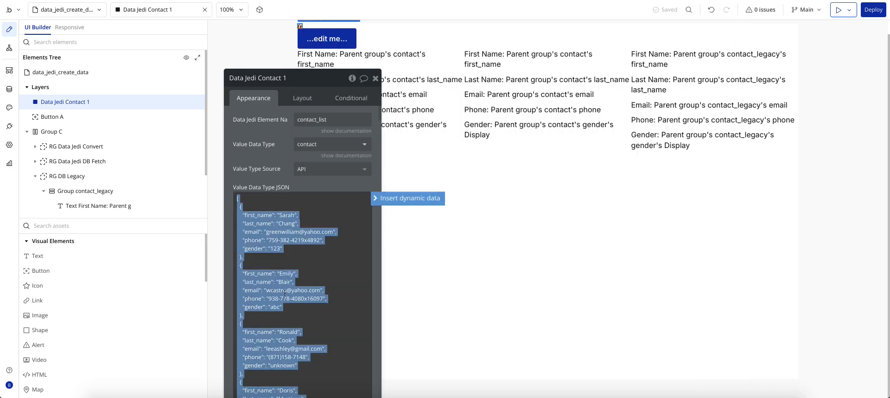
pyautogui.scroll(-6, 285, 293)
pyautogui.scroll(10, 285, 293)
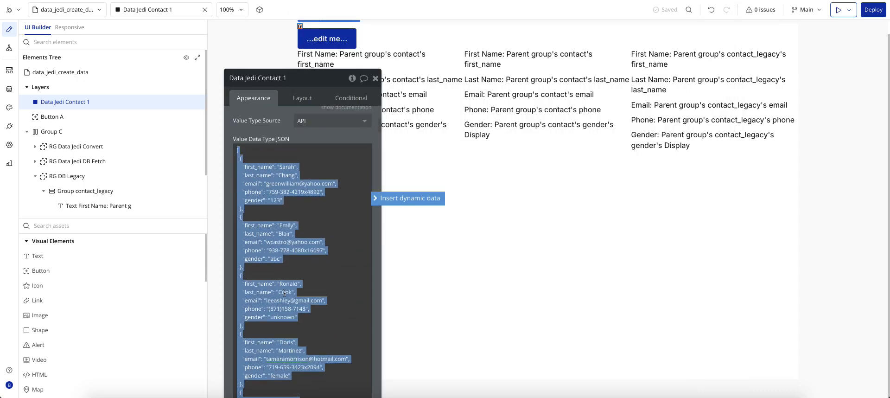
# - Examine the gender text and the data sources of the RG Data Jedi Convert and RG Data Jedi DB Fetch repeating groups
pyautogui.click(424, 107)
pyautogui.click(454, 124)
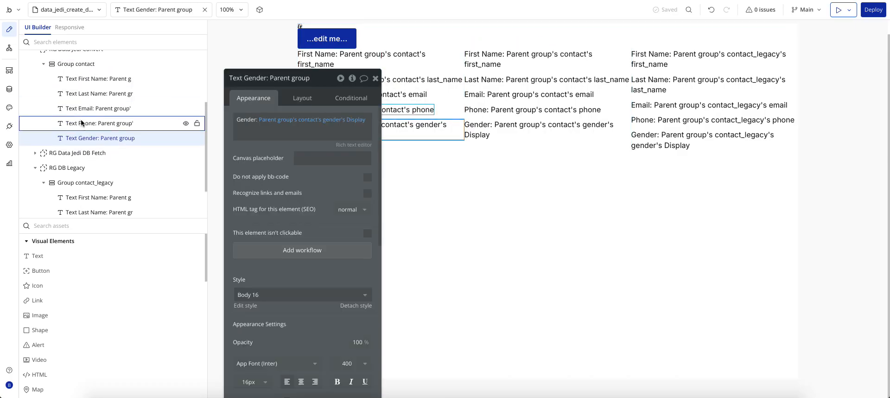
pyautogui.scroll(1, 69, 65)
pyautogui.click(71, 57)
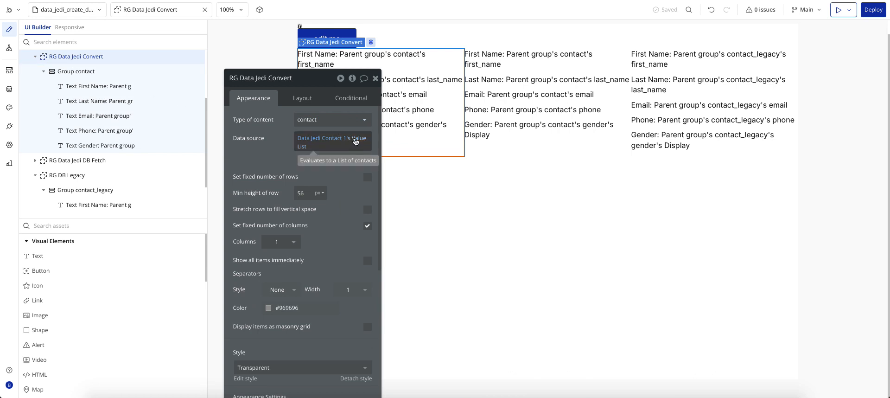
pyautogui.click(83, 160)
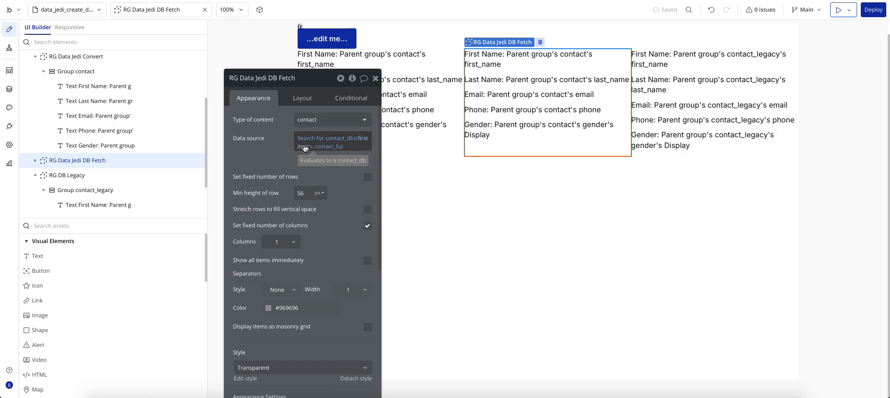
# - Review the contact_db type's fields and stored entries, and check Button A's workflow before returning to the page design
pyautogui.click(9, 90)
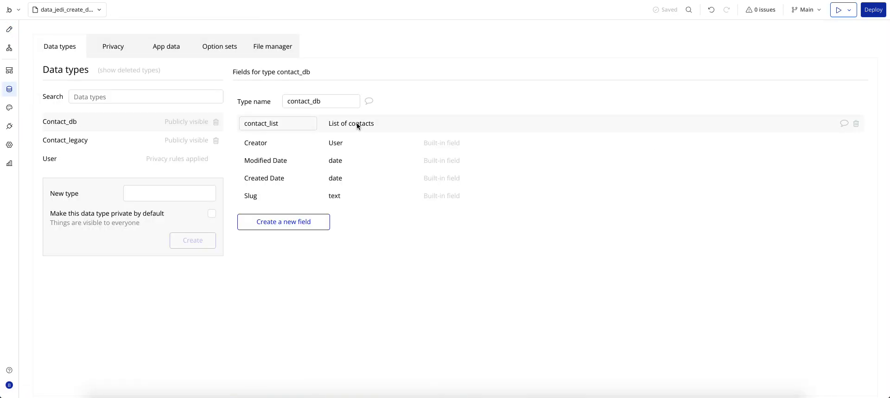
pyautogui.click(157, 46)
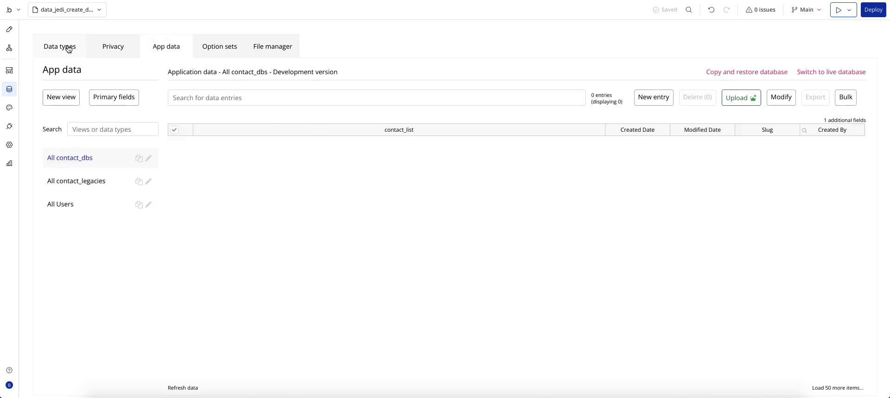
pyautogui.click(9, 49)
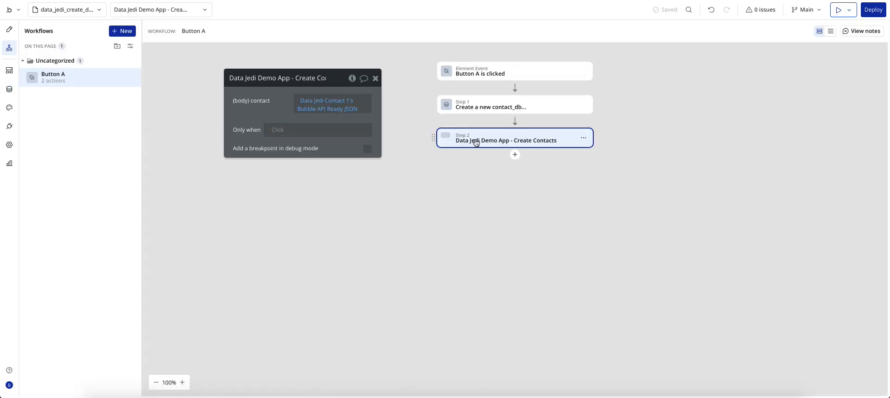
pyautogui.click(9, 32)
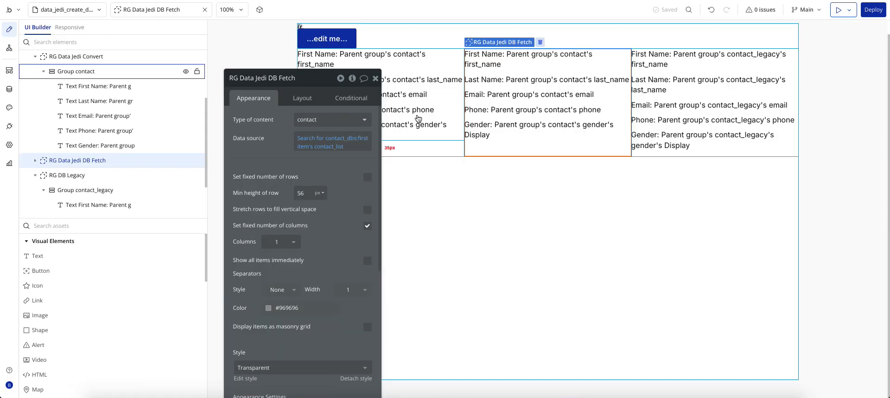
# - Examine the RG DB Legacy repeating group's contact_legacy data source and its search settings
pyautogui.click(65, 179)
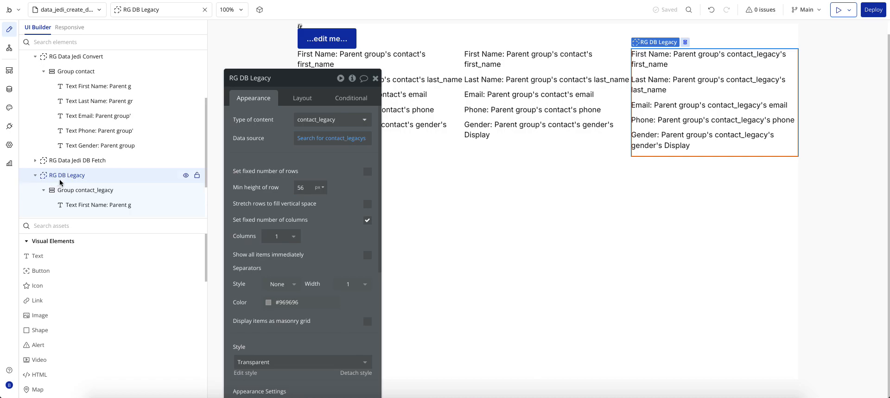
pyautogui.click(317, 138)
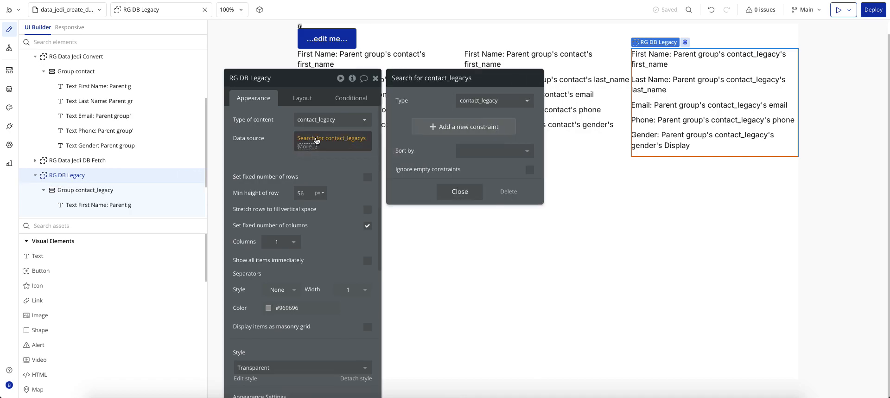
pyautogui.click(280, 144)
# - Review the contact_legacy type's fields and its stored entries before returning to the page design
pyautogui.click(12, 91)
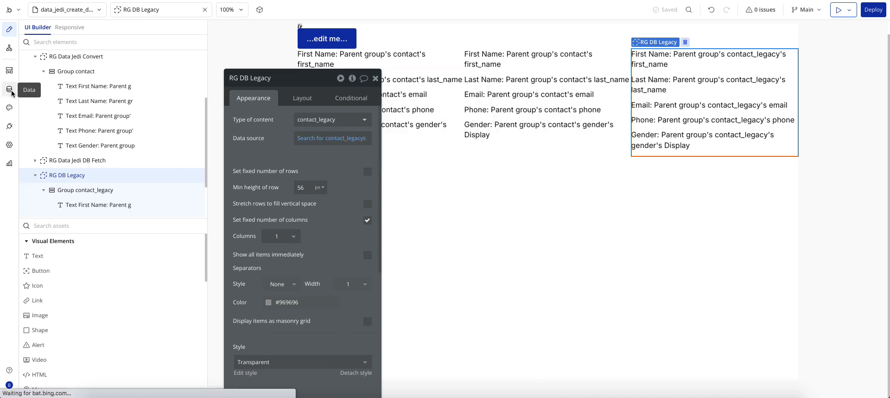
pyautogui.click(63, 48)
pyautogui.click(62, 140)
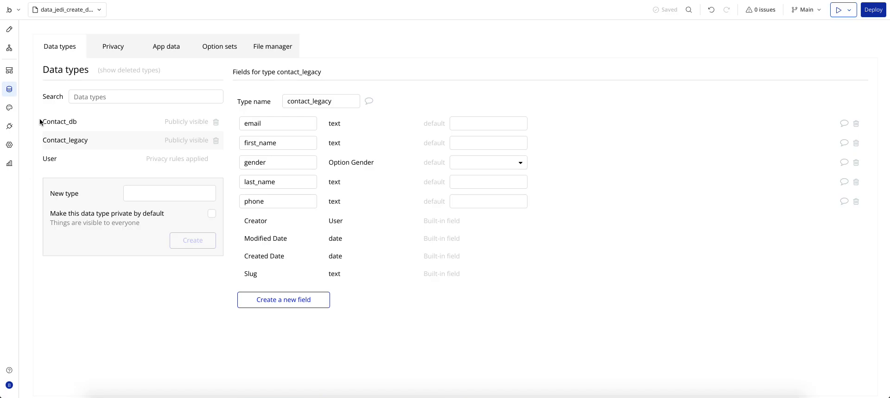
pyautogui.click(162, 44)
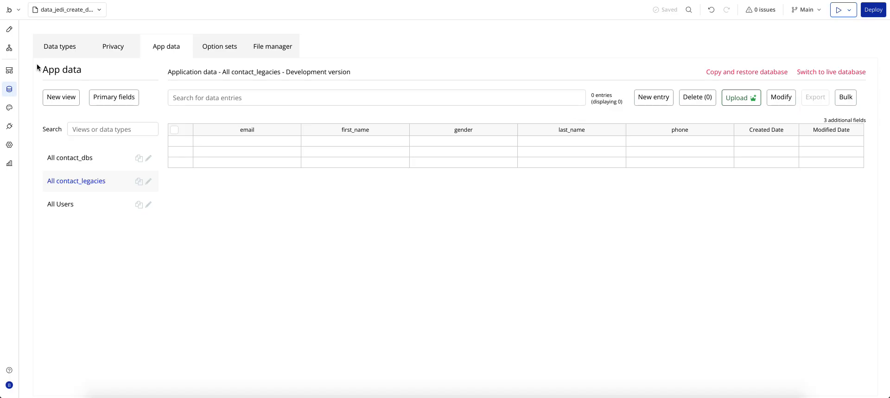
pyautogui.click(8, 30)
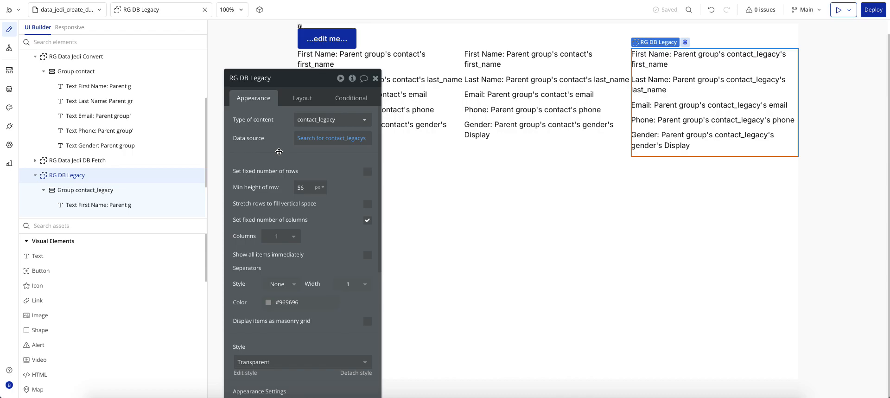
# - Review the options of the Option Gender option set and return to the page design
pyautogui.click(9, 89)
pyautogui.click(218, 52)
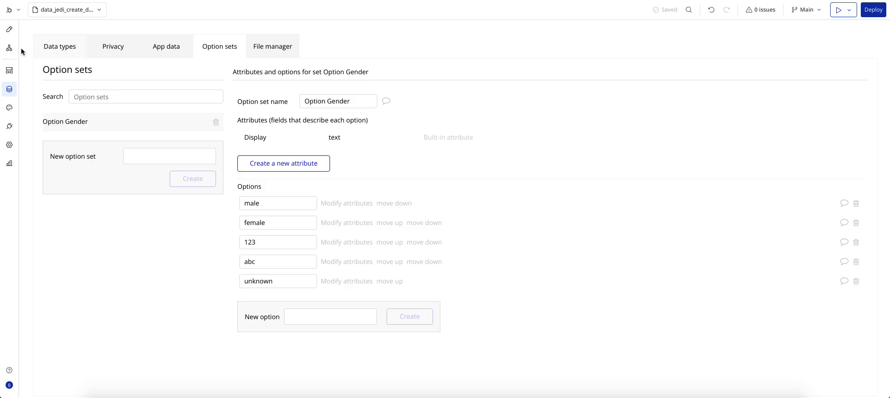
pyautogui.click(9, 29)
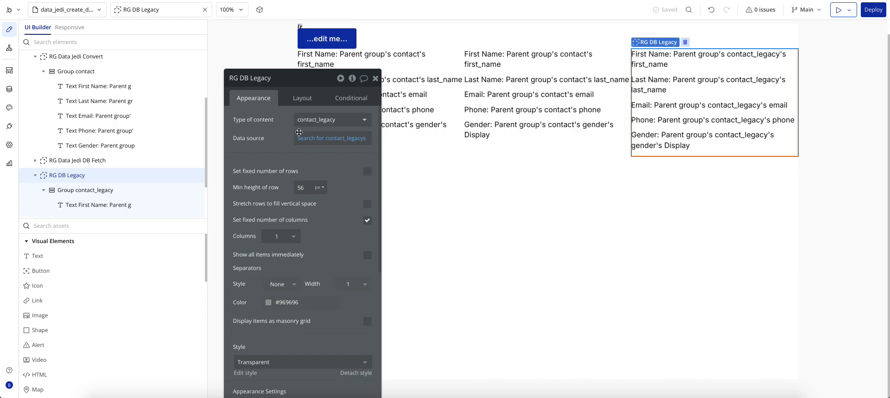
# - Open Data Jedi Contact 1's properties and select all of its Value Data Type JSON
pyautogui.scroll(3, 74, 101)
pyautogui.click(75, 101)
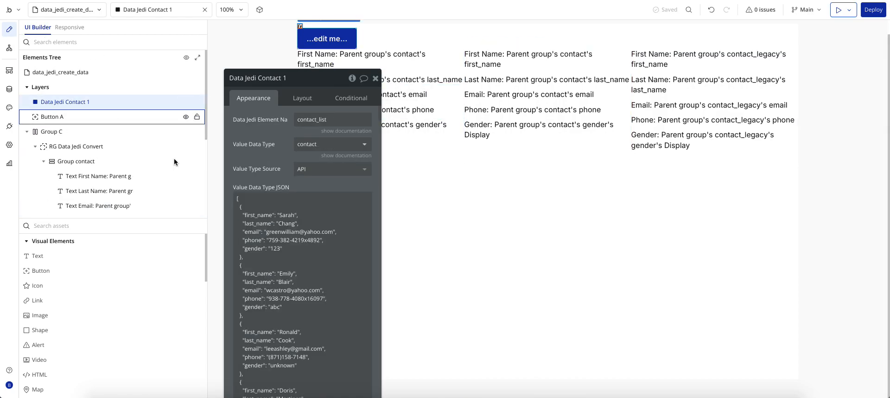
pyautogui.click(273, 267)
pyautogui.hotkey('ctrl', 'a')
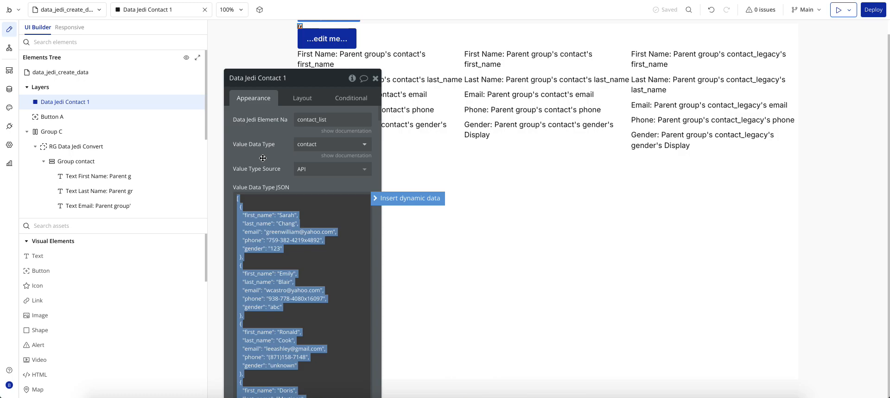
# - Check the app's API settings for Data API access to contact_legacy and return to the page design
pyautogui.click(9, 89)
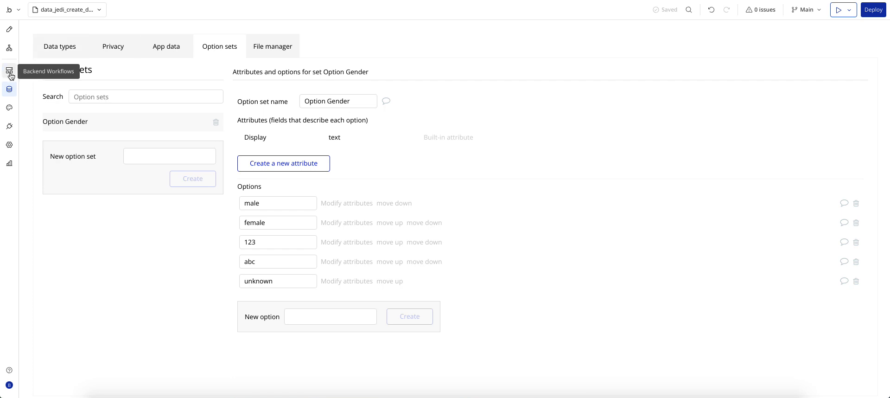
pyautogui.click(8, 146)
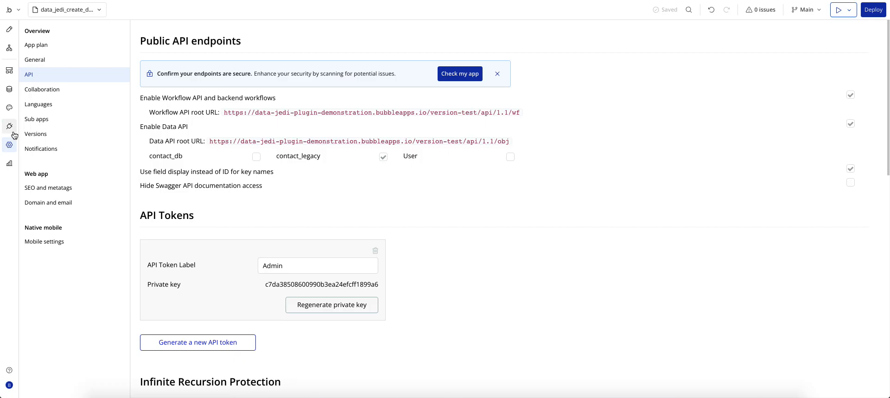
pyautogui.click(9, 30)
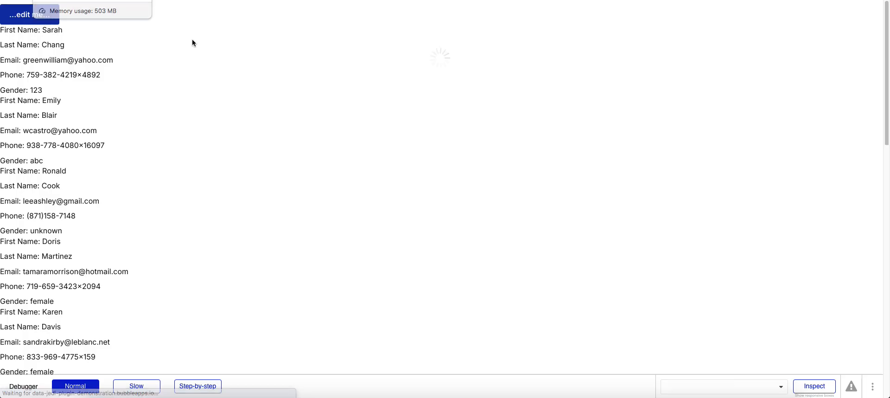
# - Run the bulk contact creation from the preview page's button and check the stored contact_db and contact_legacy entries
pyautogui.click(32, 19)
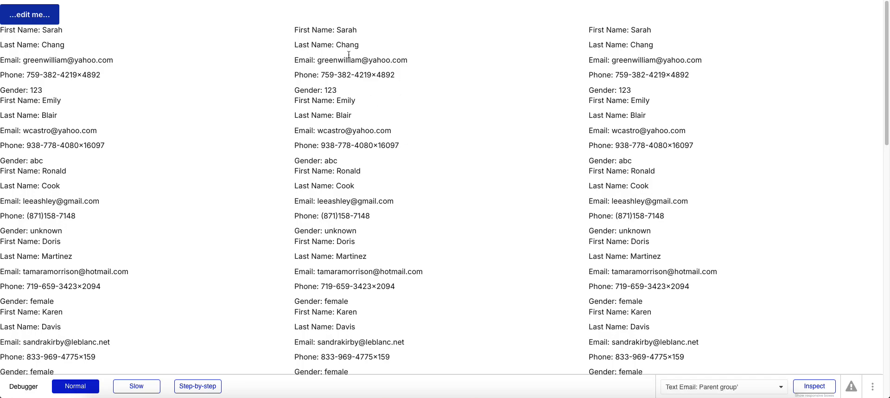
pyautogui.hotkey('ctrl', 'shift', 'Tab')
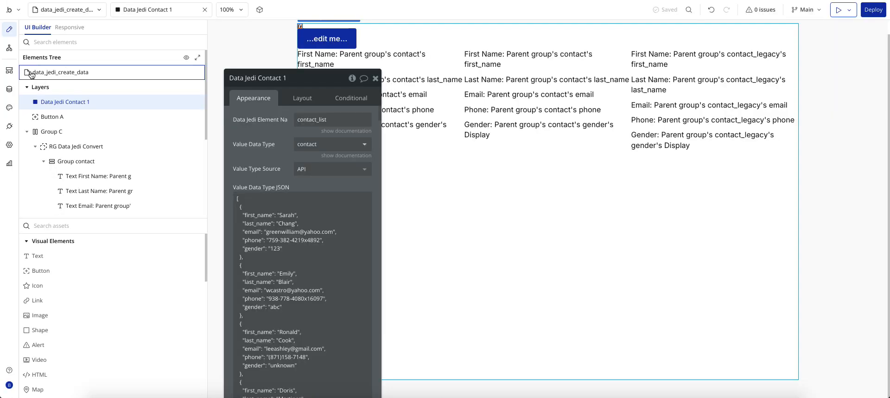
pyautogui.click(9, 89)
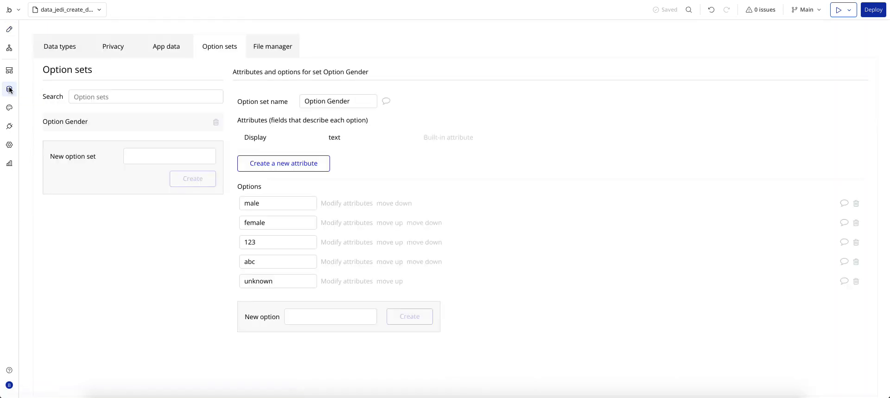
pyautogui.click(180, 45)
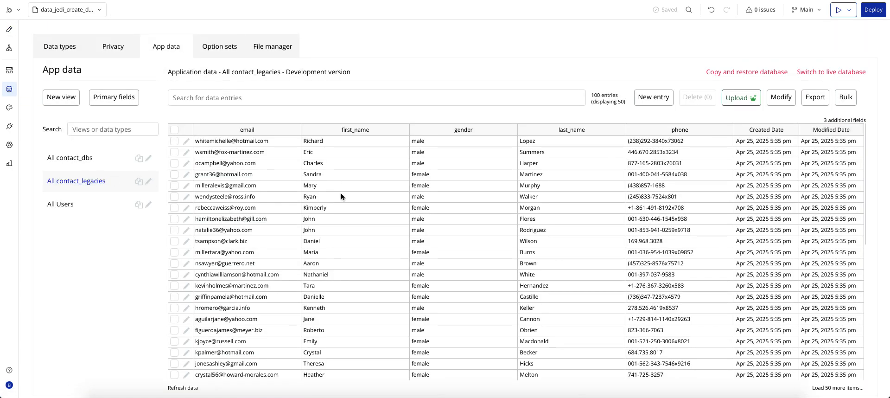
pyautogui.click(60, 157)
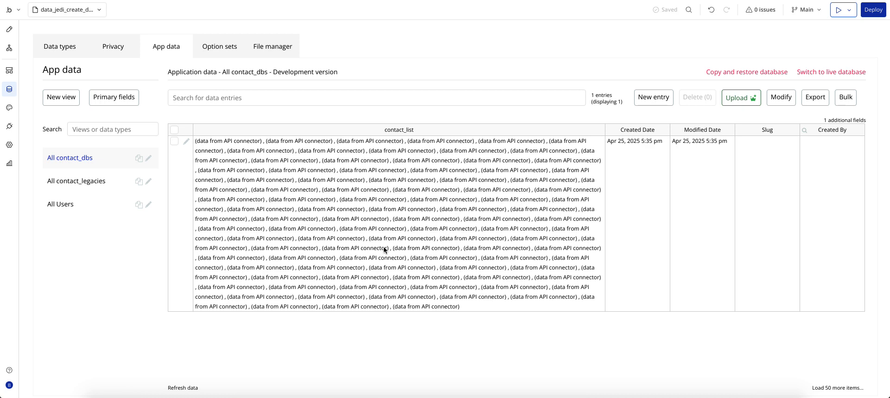
pyautogui.click(75, 182)
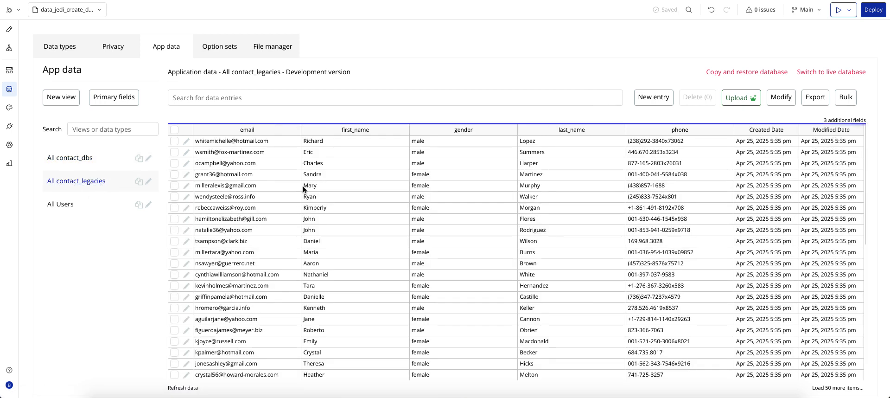
# - Review the Create Contacts call in the API Connector plugin and return to the page design
pyautogui.click(10, 31)
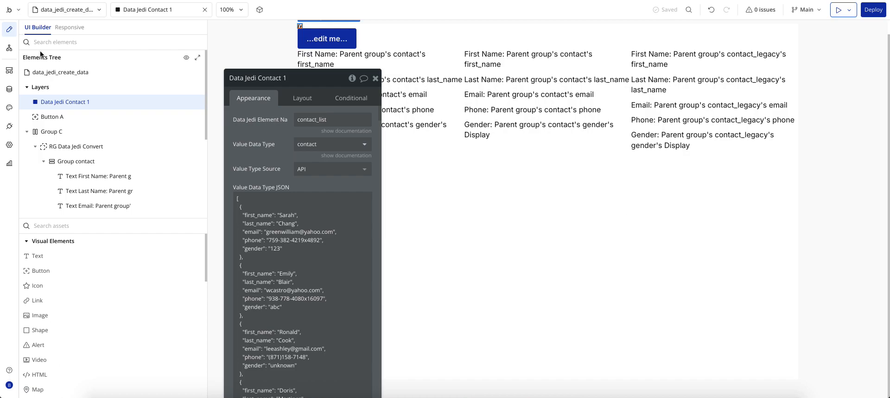
pyautogui.click(10, 126)
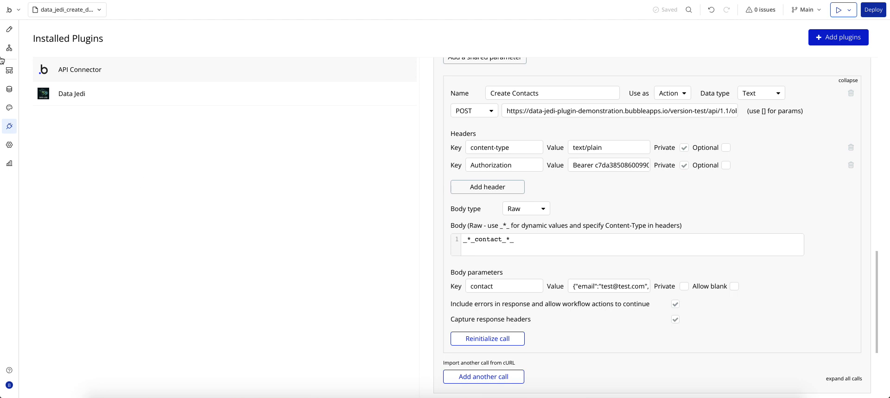
pyautogui.click(9, 30)
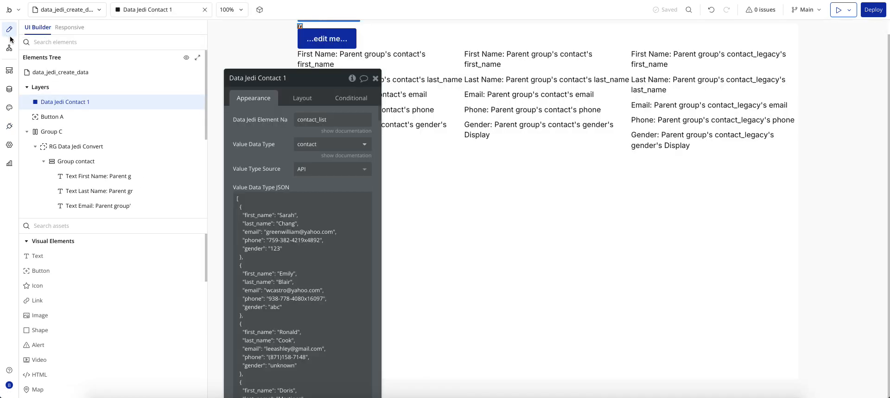